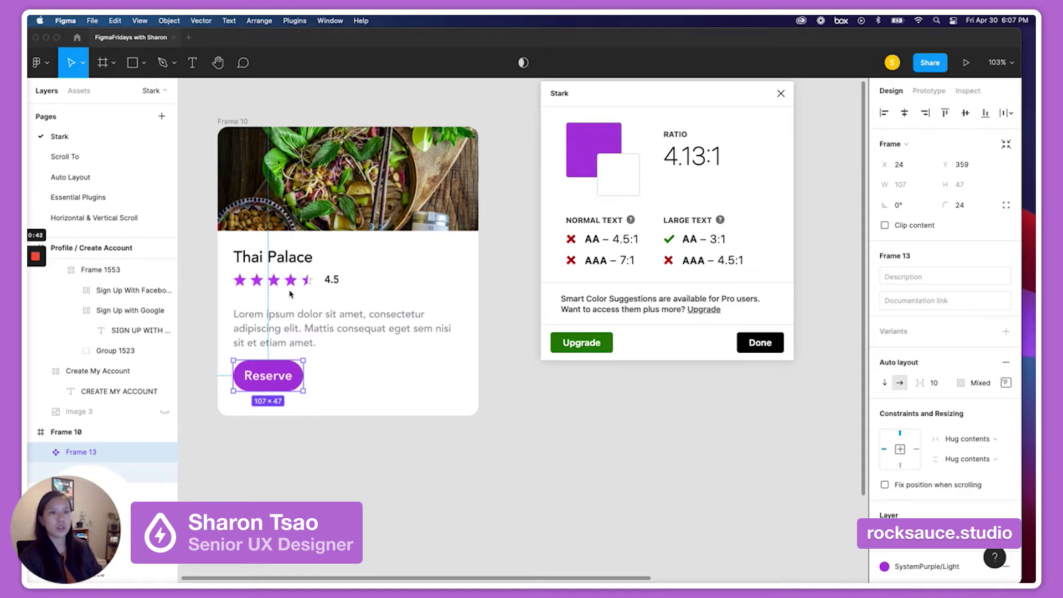
- Dismiss Stark's contrast results to return to the Thai Palace restaurant card
{"action": "left_click", "coordinate": [767, 344]}
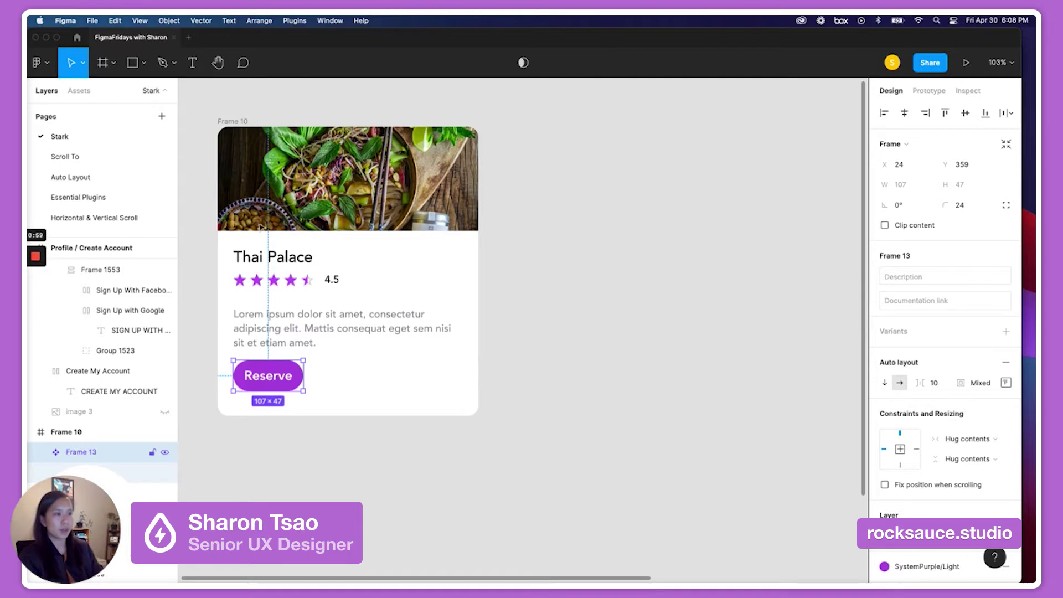
- Run Stark's Check Contrast on the purple Reserve button, revealing a failing 4.13:1 ratio
{"action": "left_click", "coordinate": [293, 20]}
{"action": "mouse_move", "coordinate": [333, 175]}
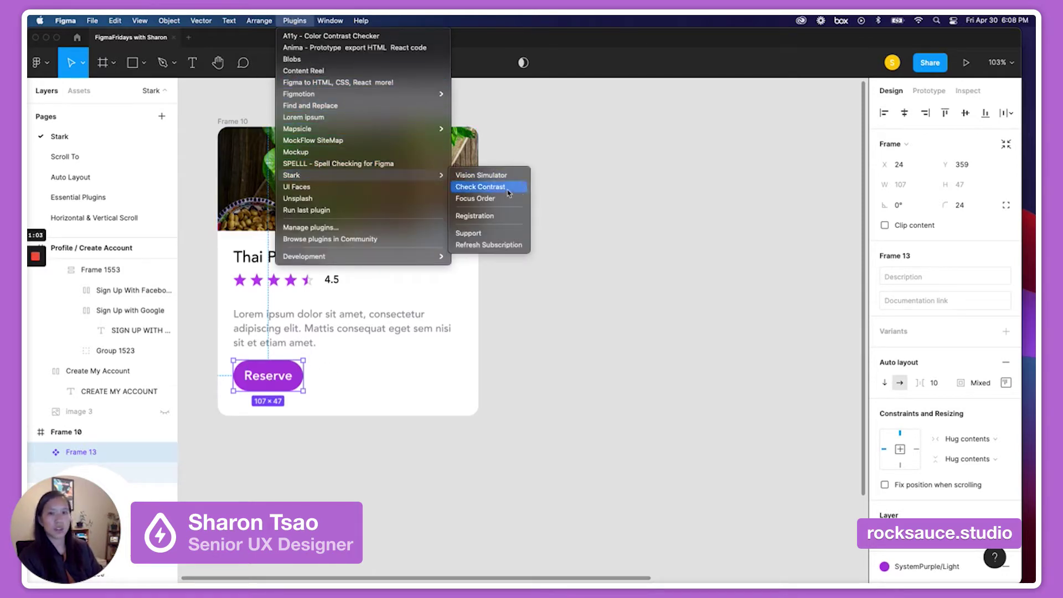
{"action": "left_click", "coordinate": [509, 190]}
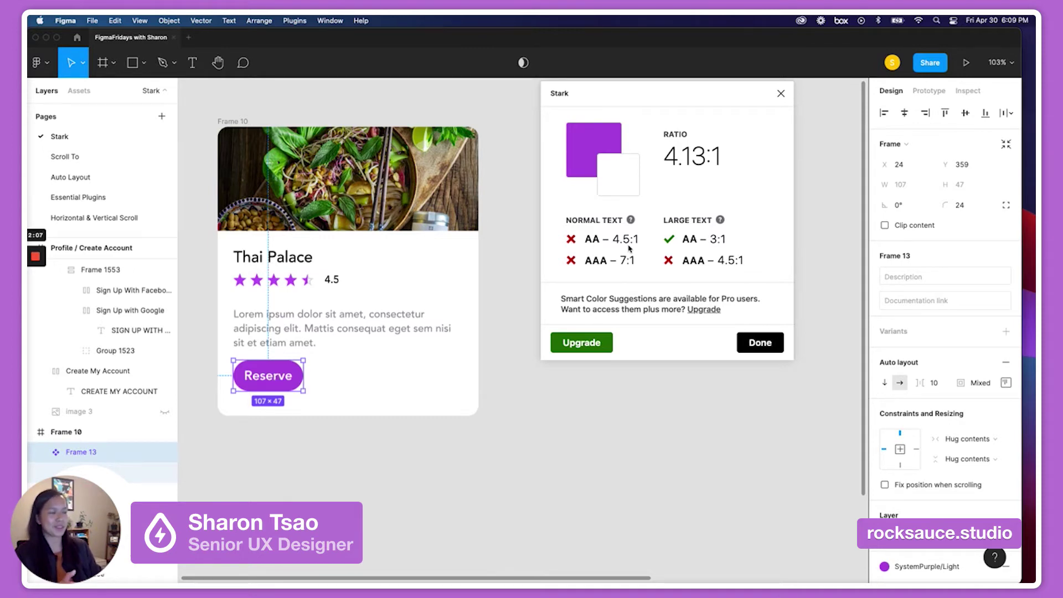
- Close the failing results and apply the Dark Purple color style to the Reserve button
{"action": "left_click", "coordinate": [760, 343]}
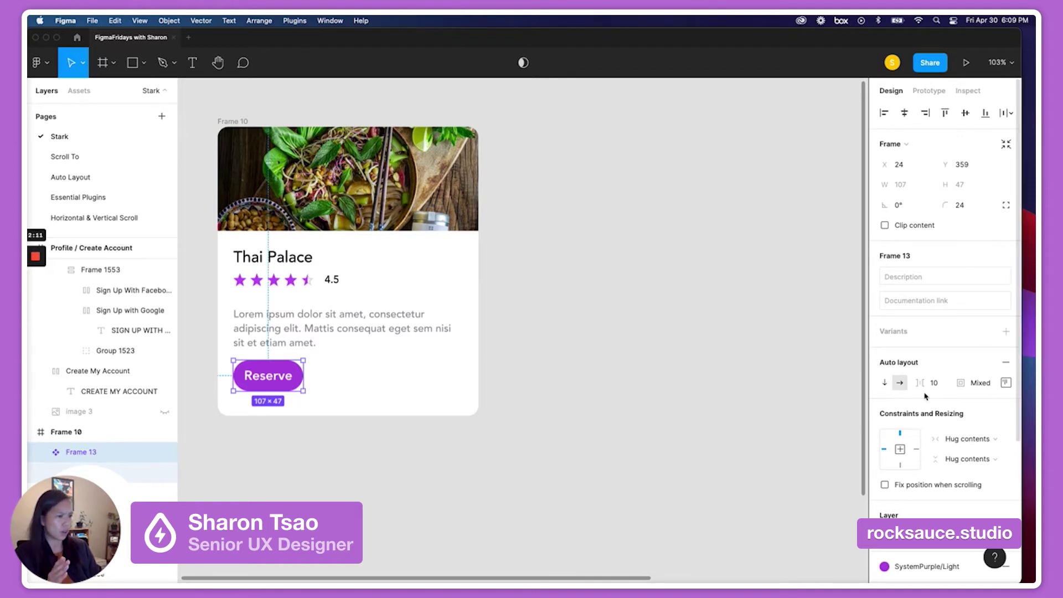
{"action": "scroll", "coordinate": [927, 397], "scroll_direction": "down", "scroll_amount": 5}
{"action": "left_click", "coordinate": [926, 373]}
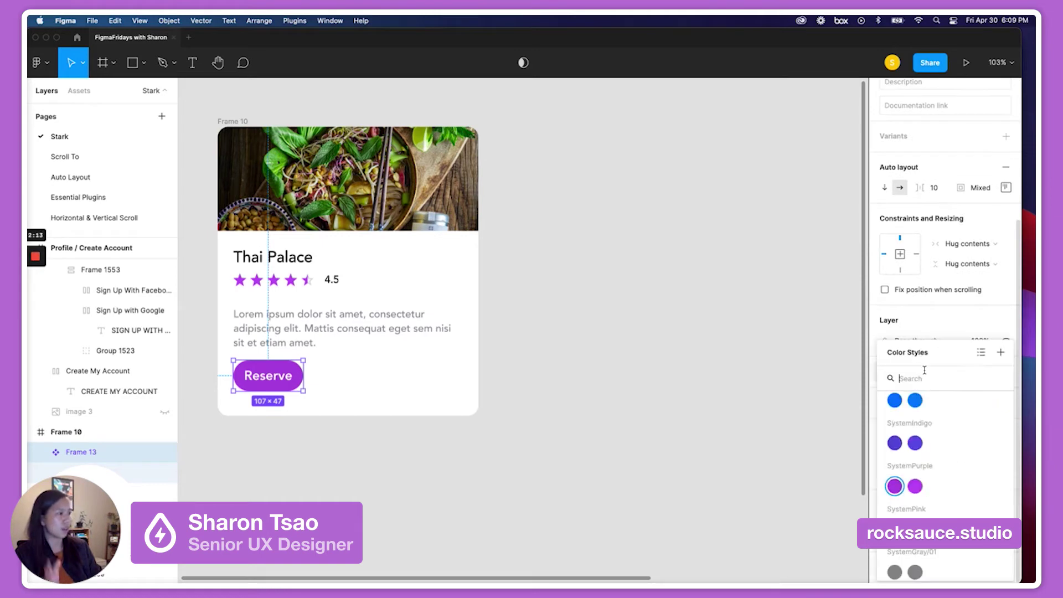
{"action": "scroll", "coordinate": [919, 475], "scroll_direction": "up", "scroll_amount": 5}
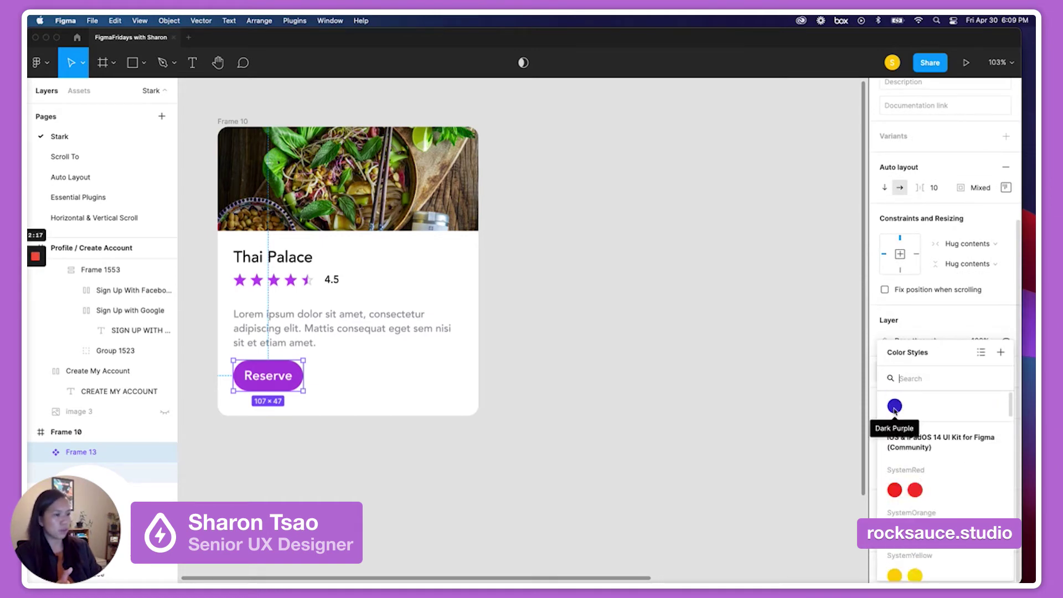
{"action": "left_click", "coordinate": [894, 406]}
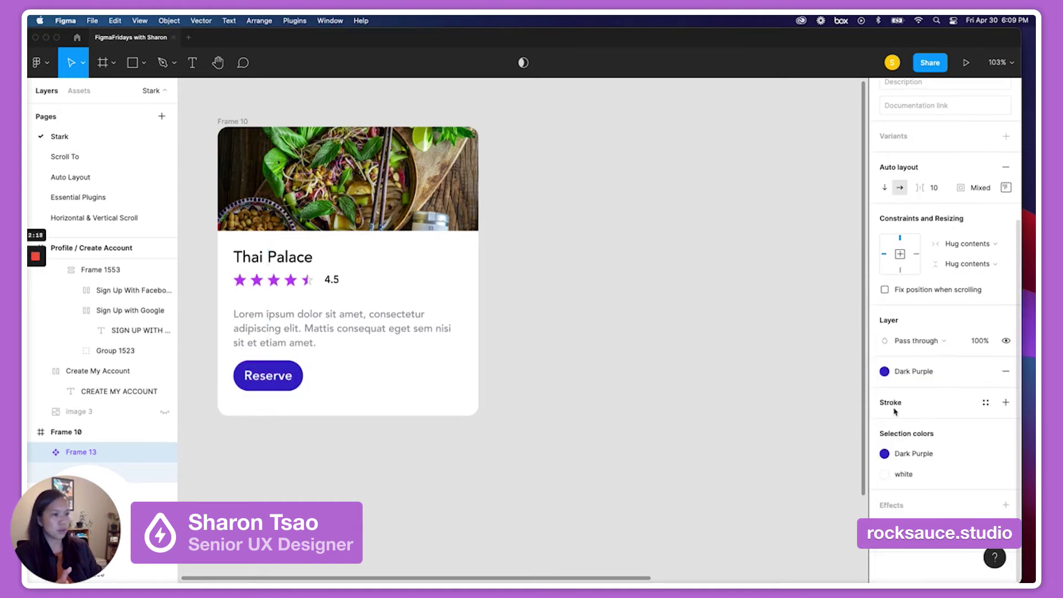
- Rerun Stark's contrast check, confirming 8.13:1 passes AA and AAA, then dismiss it
{"action": "left_click", "coordinate": [292, 20]}
{"action": "mouse_move", "coordinate": [293, 175]}
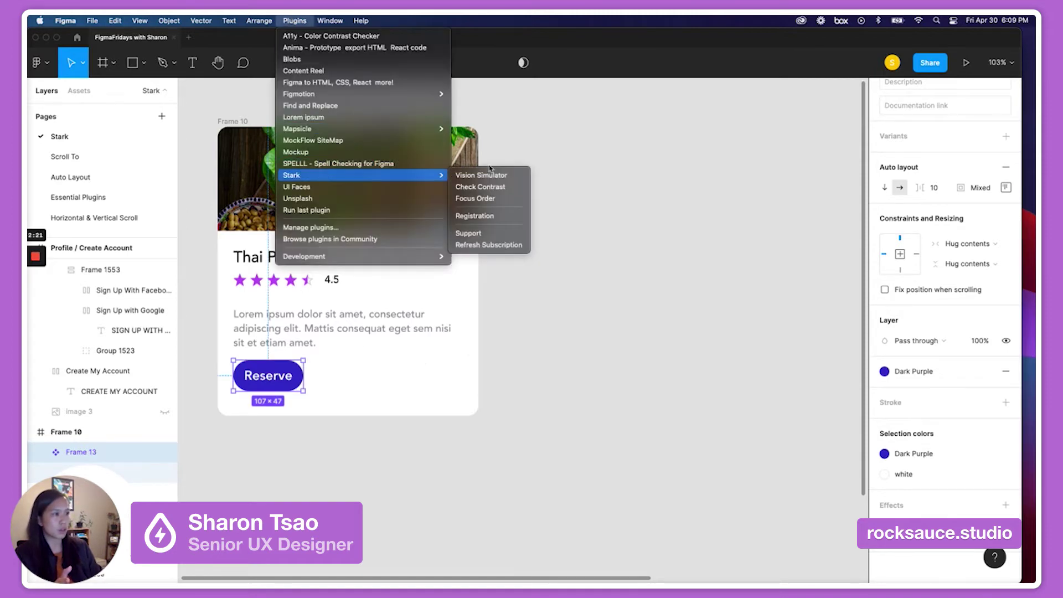
{"action": "left_click", "coordinate": [485, 190]}
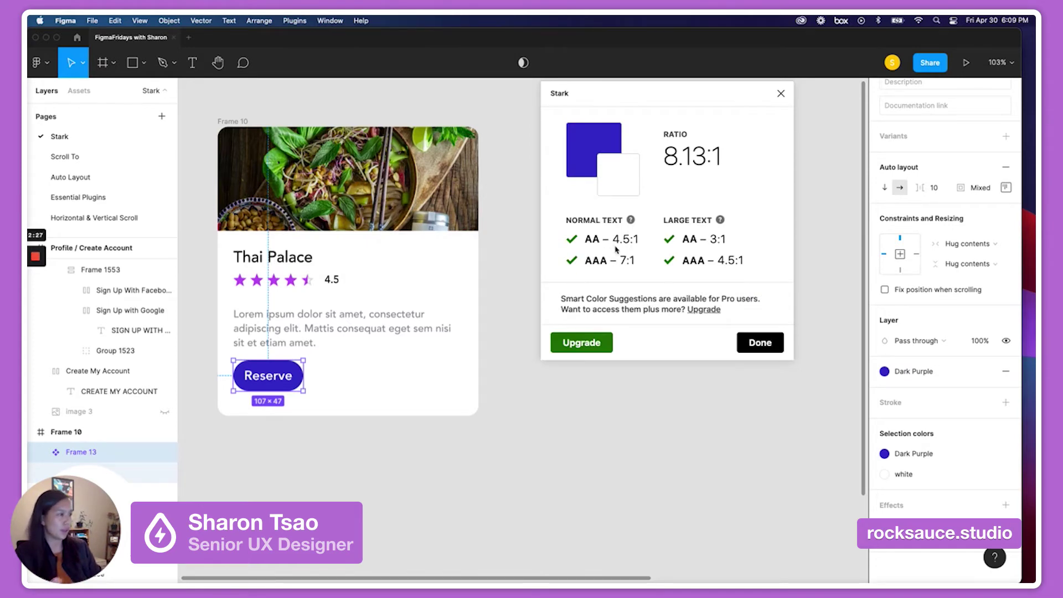
{"action": "key", "text": "Escape"}
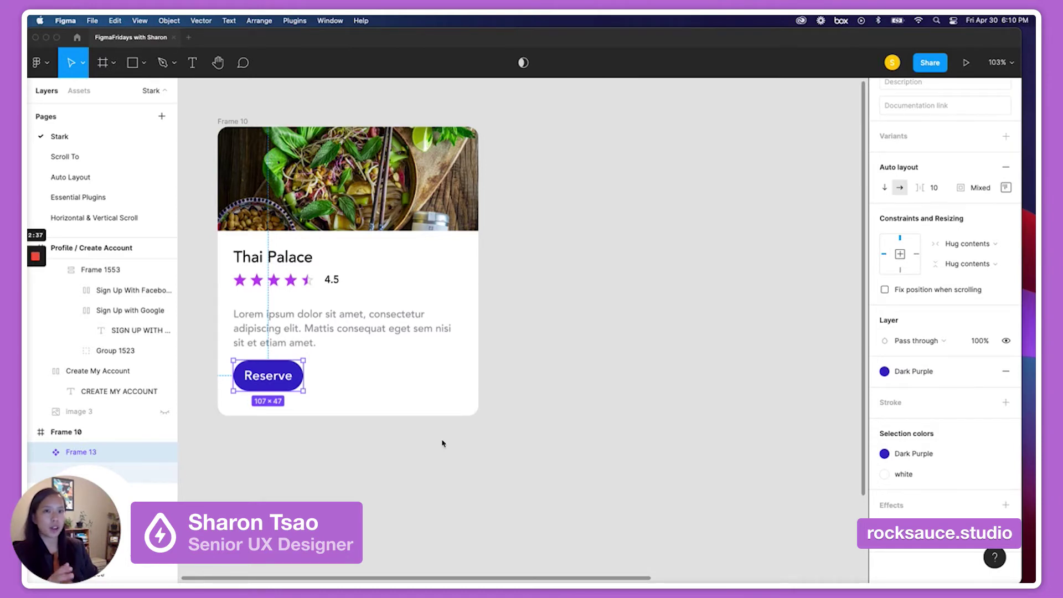
{"action": "scroll", "coordinate": [563, 432], "scroll_direction": "right", "scroll_amount": 5}
{"action": "scroll", "coordinate": [562, 431], "scroll_direction": "right", "scroll_amount": 2}
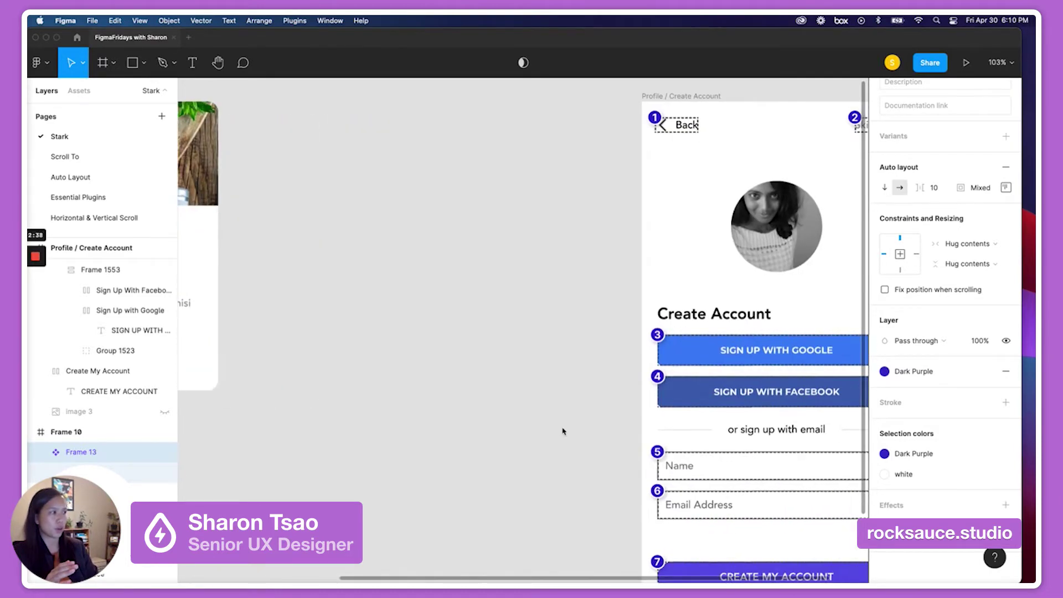
{"action": "scroll", "coordinate": [563, 431], "scroll_direction": "right", "scroll_amount": 5}
{"action": "scroll", "coordinate": [563, 431], "scroll_direction": "down", "scroll_amount": 1}
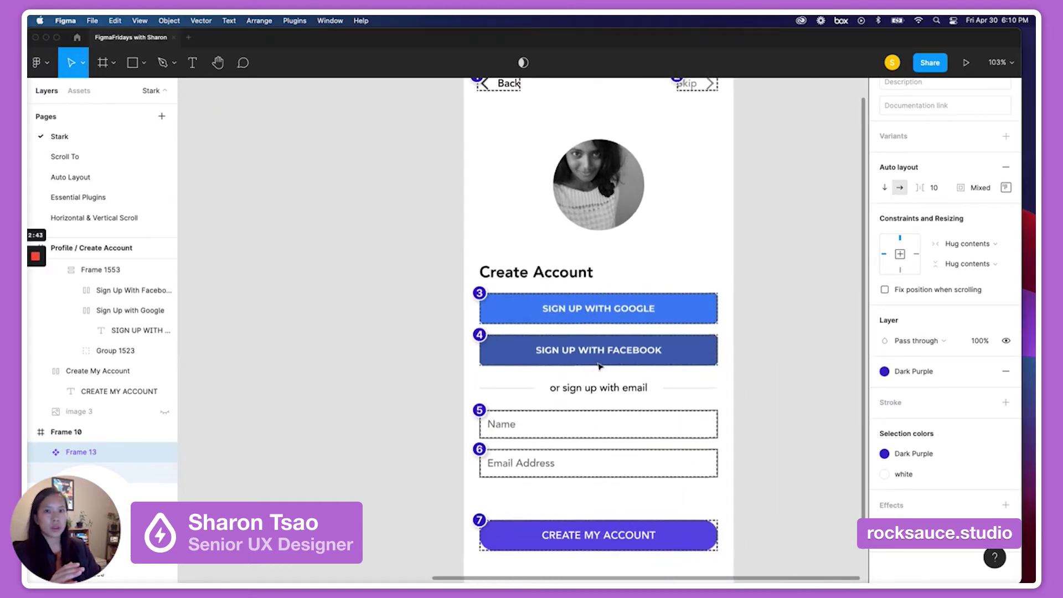
{"action": "scroll", "coordinate": [600, 366], "scroll_direction": "down", "scroll_amount": 3}
{"action": "scroll", "coordinate": [600, 366], "scroll_direction": "right", "scroll_amount": 2}
{"action": "scroll", "coordinate": [600, 366], "scroll_direction": "down", "scroll_amount": 1}
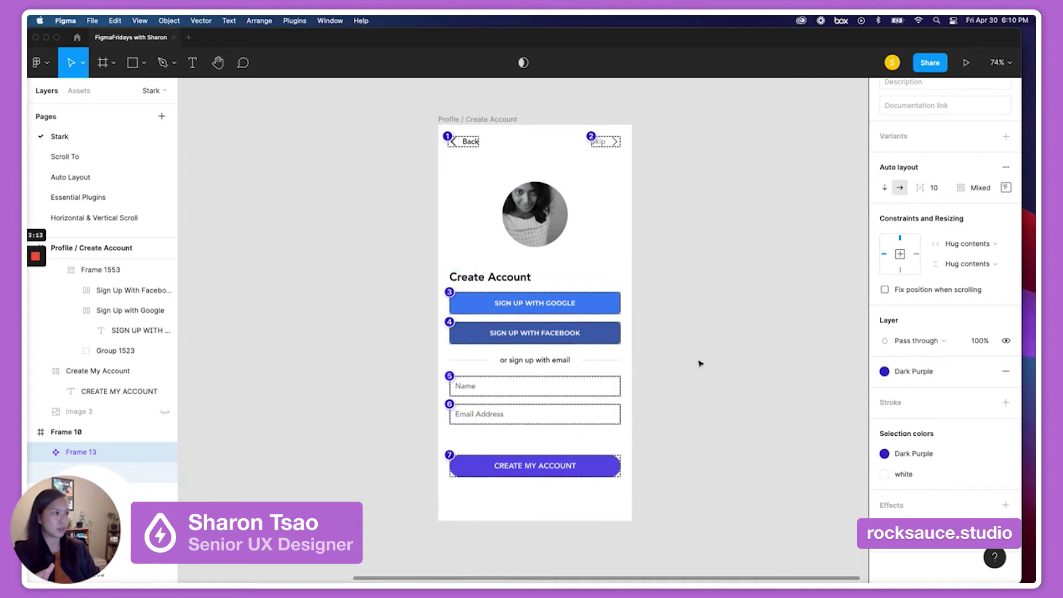
{"action": "scroll", "coordinate": [699, 362], "scroll_direction": "right", "scroll_amount": 2}
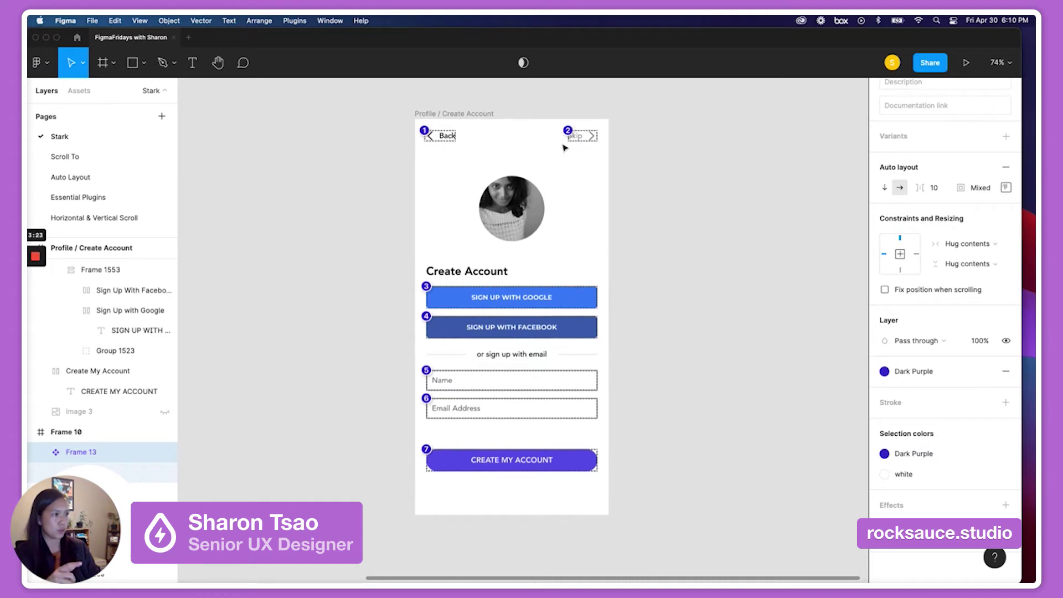
- Launch Stark Focus Order on the Create Account frame and delete its old sequence
{"action": "left_click", "coordinate": [475, 116]}
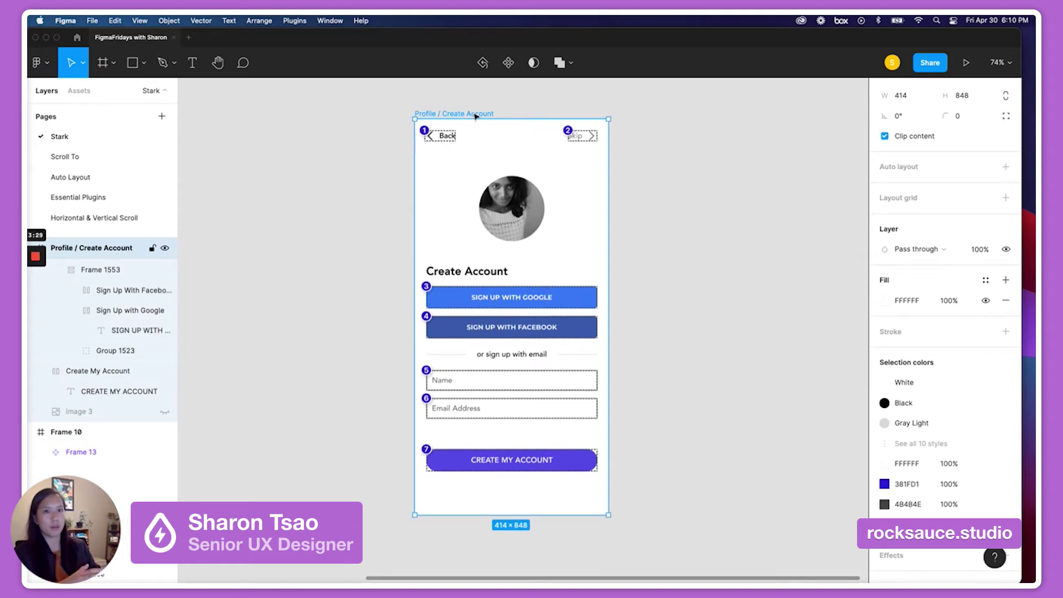
{"action": "left_click", "coordinate": [294, 20]}
{"action": "mouse_move", "coordinate": [293, 175]}
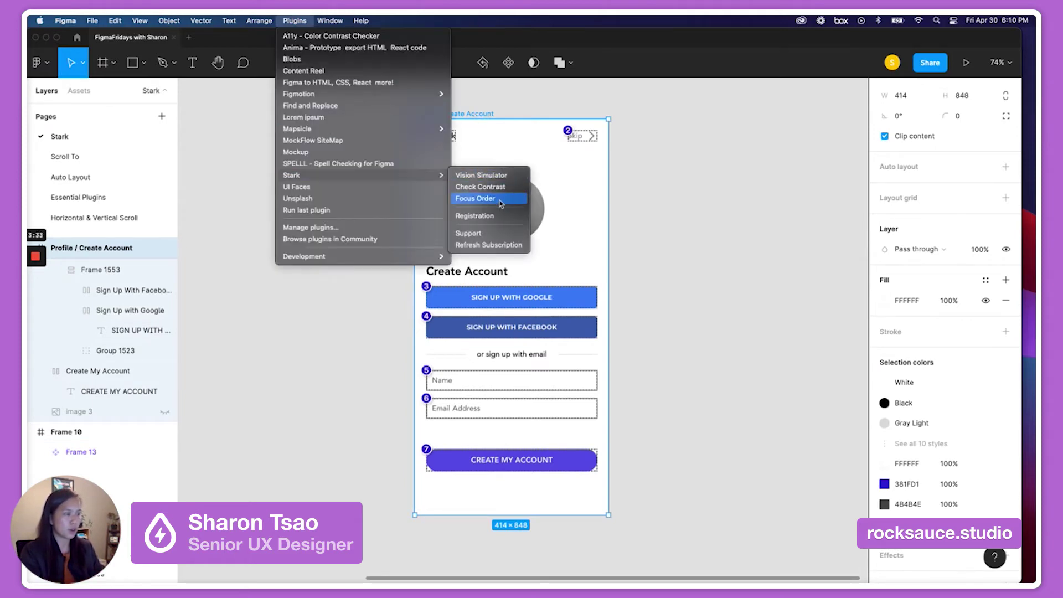
{"action": "left_click", "coordinate": [501, 203]}
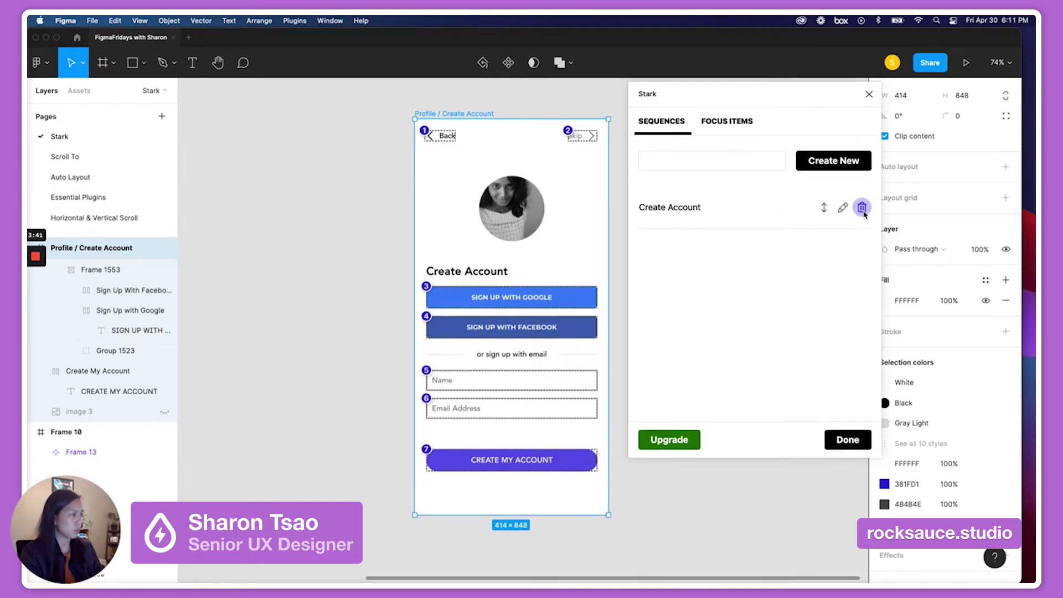
{"action": "left_click", "coordinate": [862, 208]}
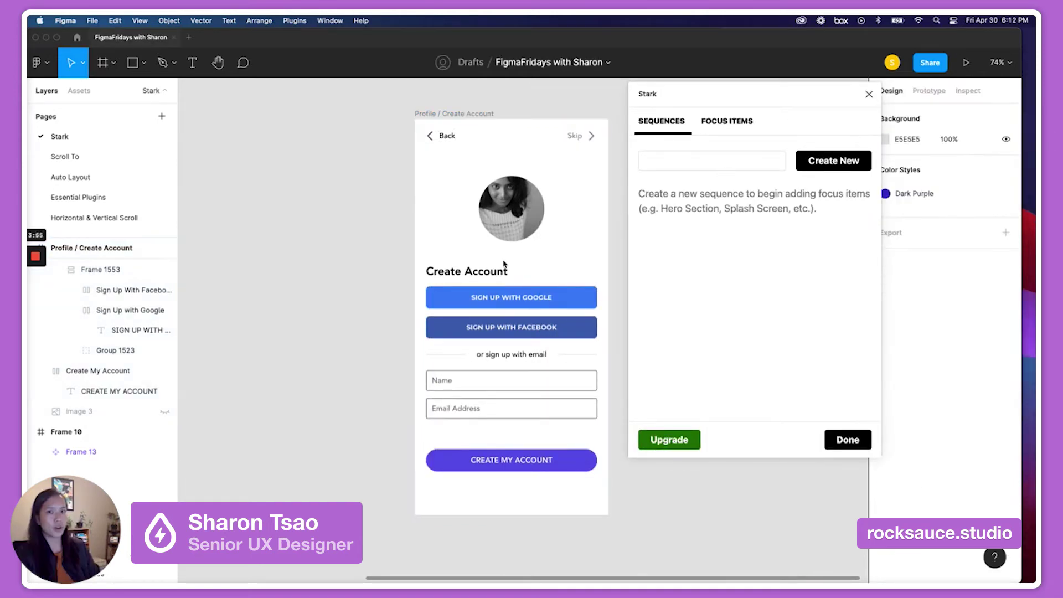
- Create a new focus sequence named 'Create Account' and reselect the frame
{"action": "left_click", "coordinate": [689, 160]}
{"action": "type", "text": "Create"}
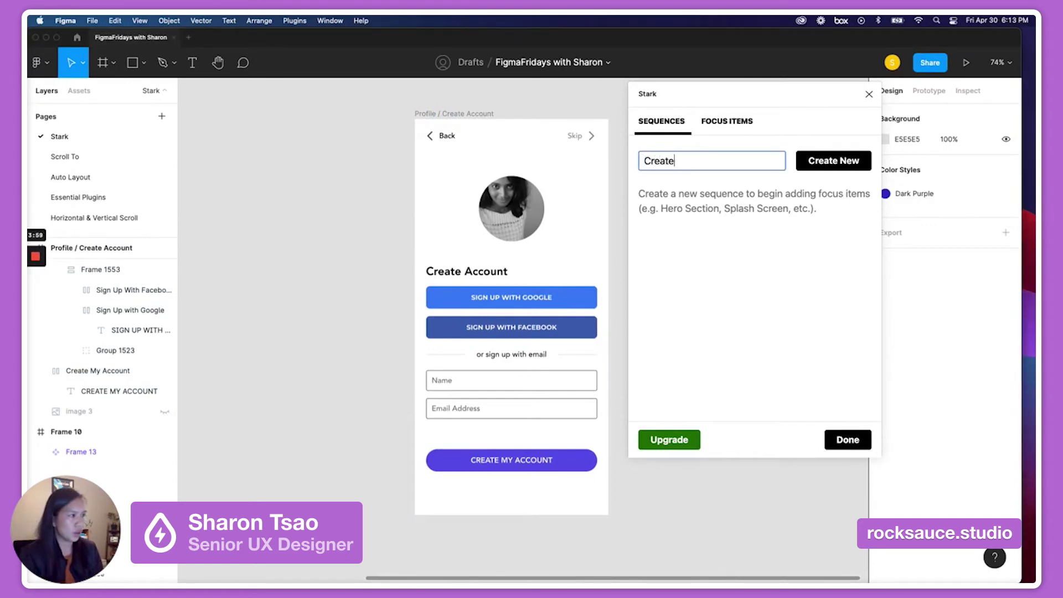
{"action": "type", "text": " Account"}
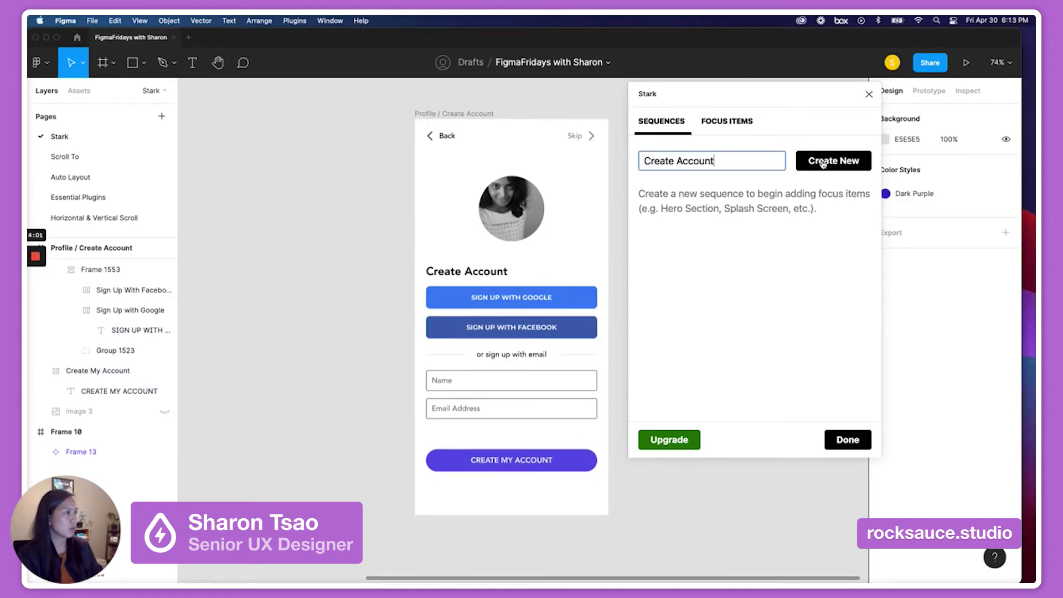
{"action": "left_click", "coordinate": [822, 164]}
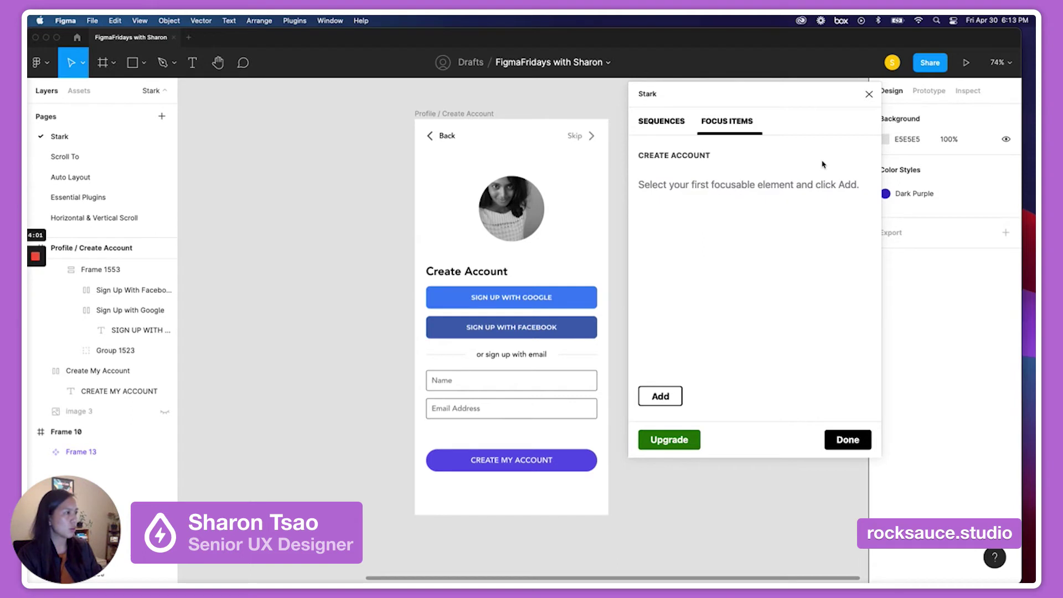
{"action": "left_click", "coordinate": [478, 116]}
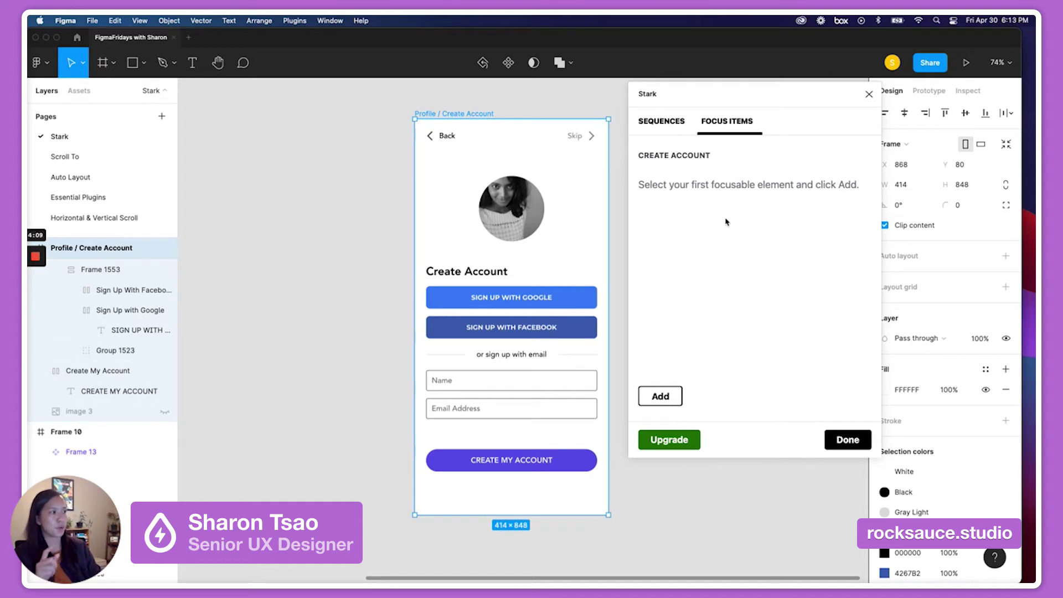
- Add Back, Sign Up with Google and Sign Up With Facebook as the first focus items
{"action": "left_click", "coordinate": [447, 138]}
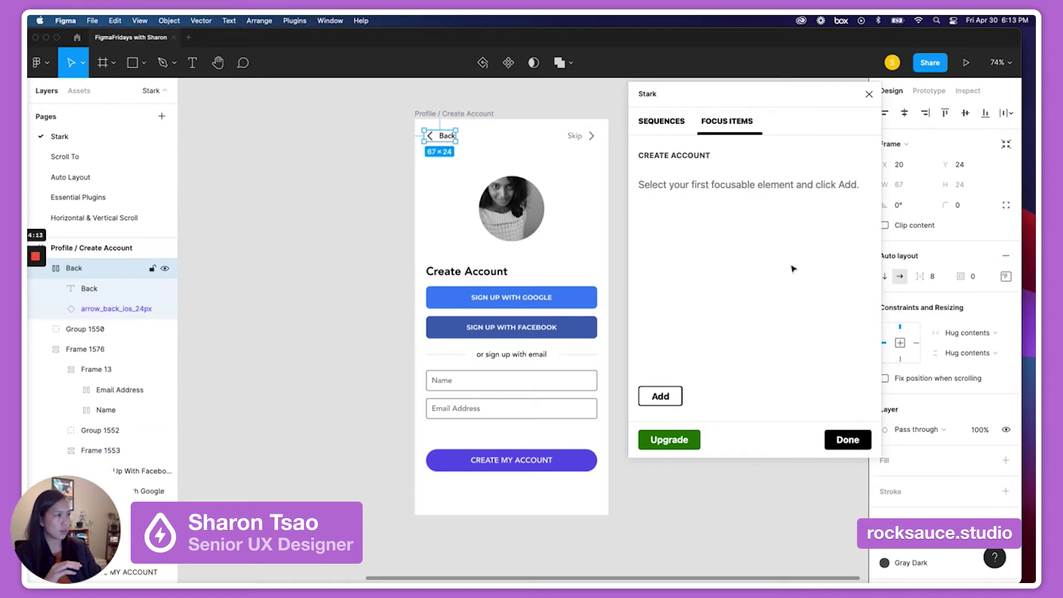
{"action": "left_click", "coordinate": [661, 396]}
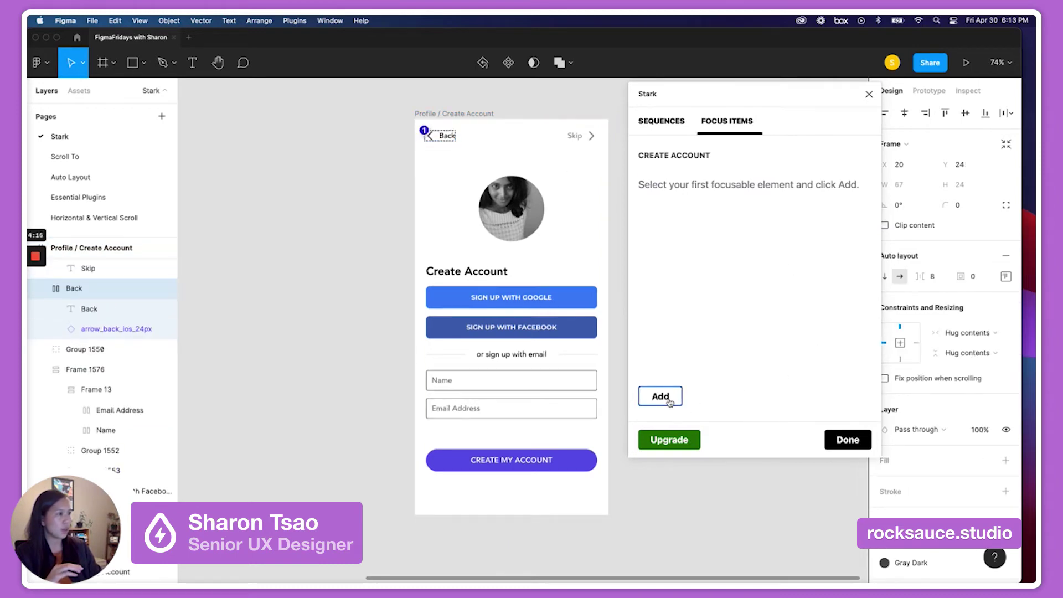
{"action": "left_click", "coordinate": [522, 304]}
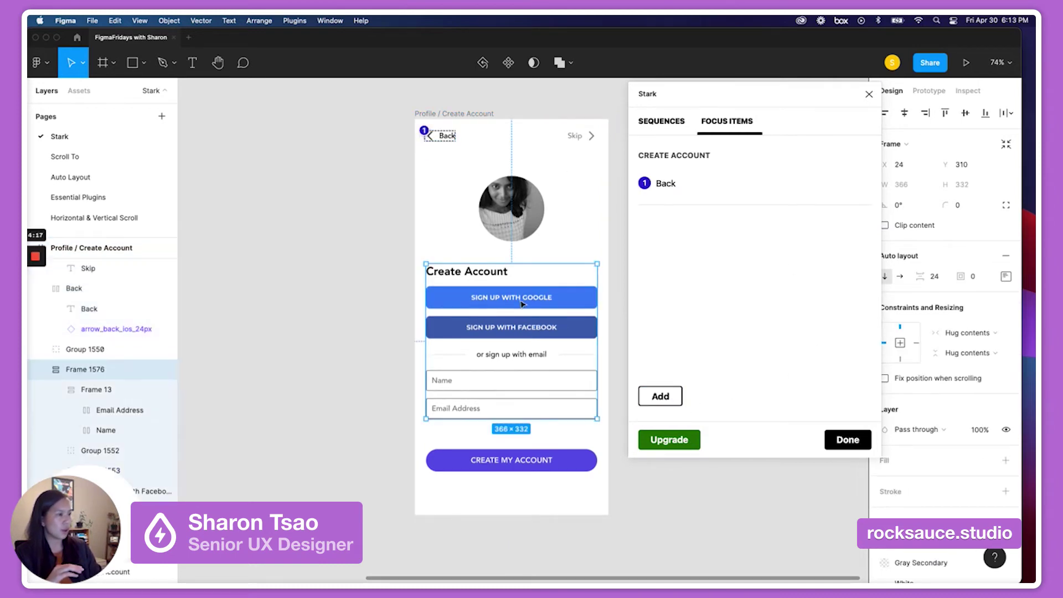
{"action": "left_click", "coordinate": [545, 304]}
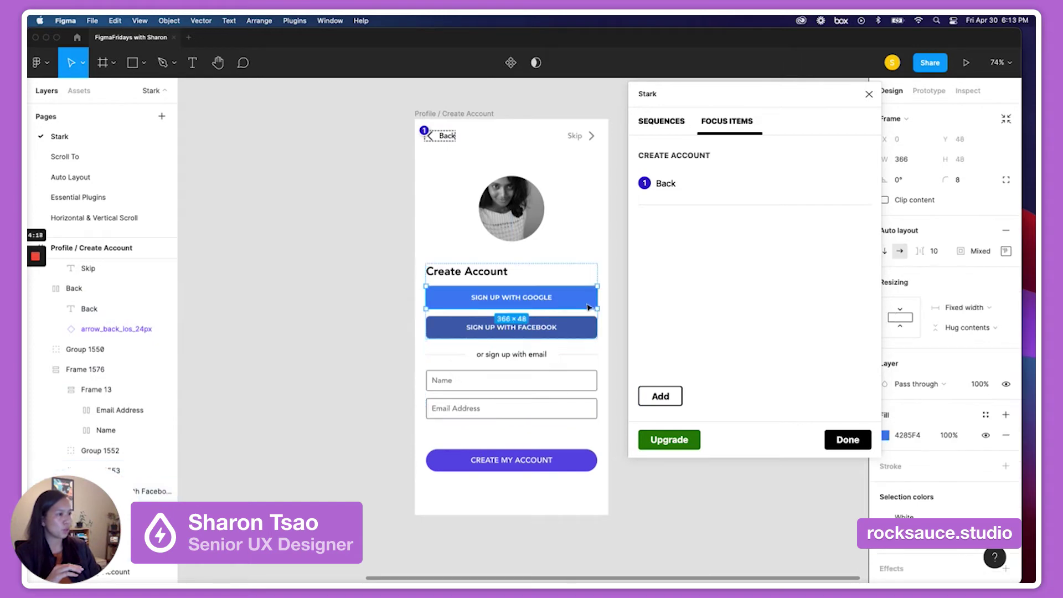
{"action": "left_click", "coordinate": [661, 396]}
{"action": "left_click", "coordinate": [536, 330]}
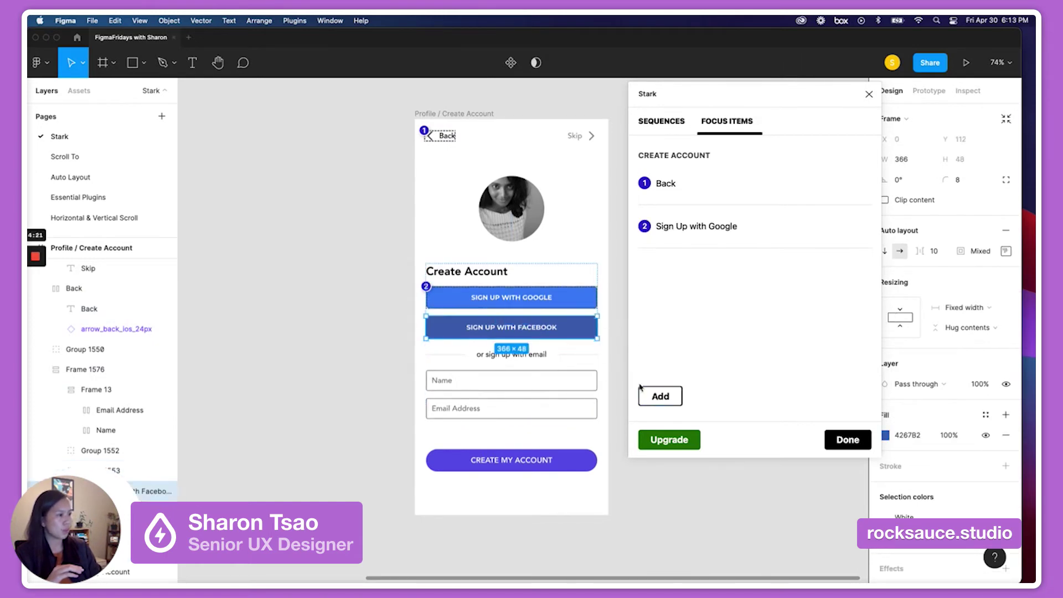
{"action": "left_click", "coordinate": [658, 397]}
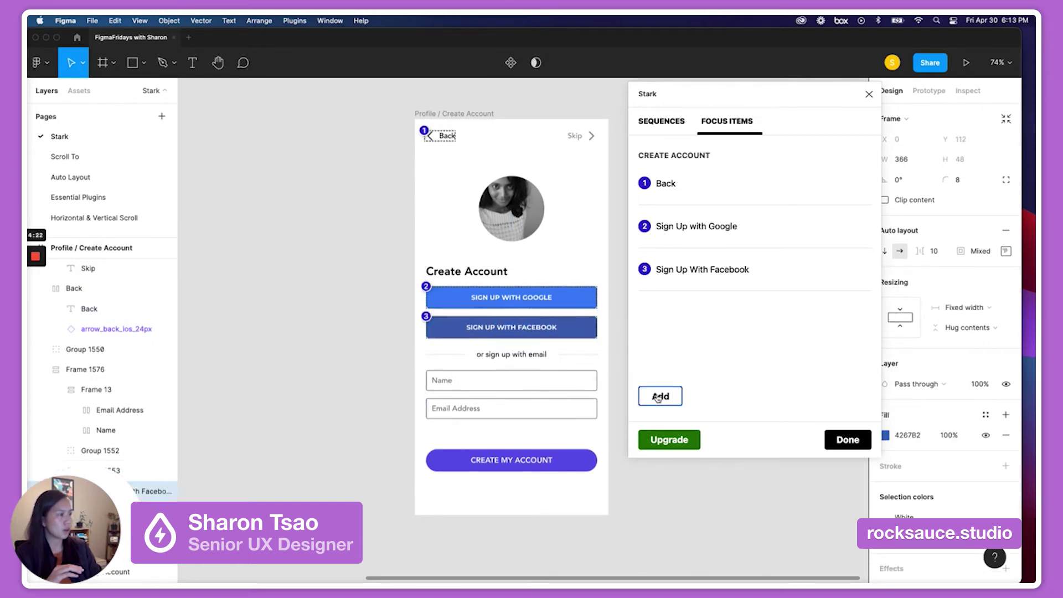
- Add Name, Email Address and Create My Account as the remaining focus items
{"action": "left_click", "coordinate": [715, 270]}
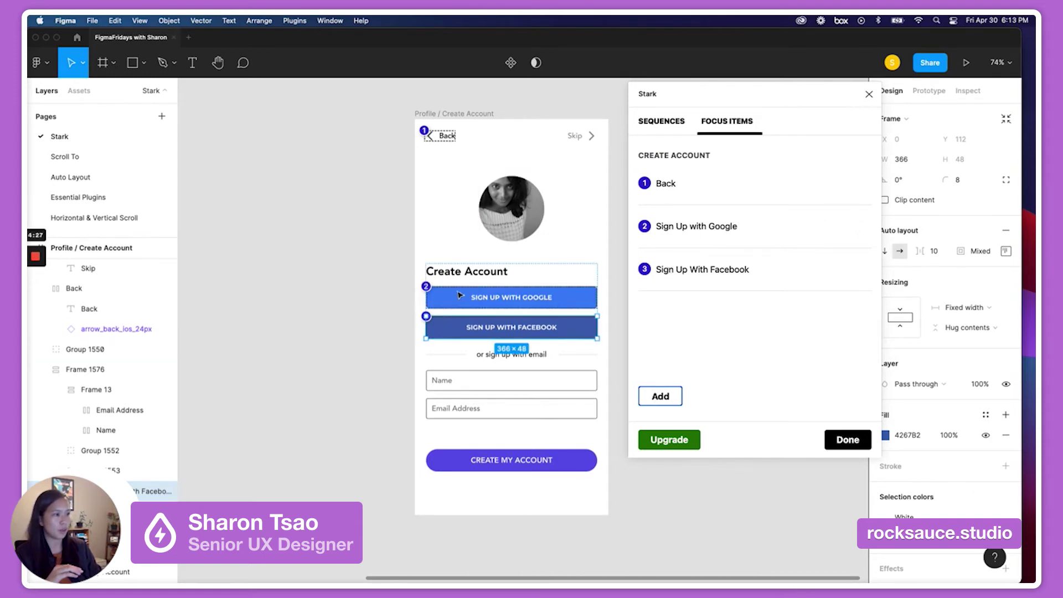
{"action": "scroll", "coordinate": [170, 358], "scroll_direction": "down", "scroll_amount": 3}
{"action": "scroll", "coordinate": [158, 383], "scroll_direction": "down", "scroll_amount": 2}
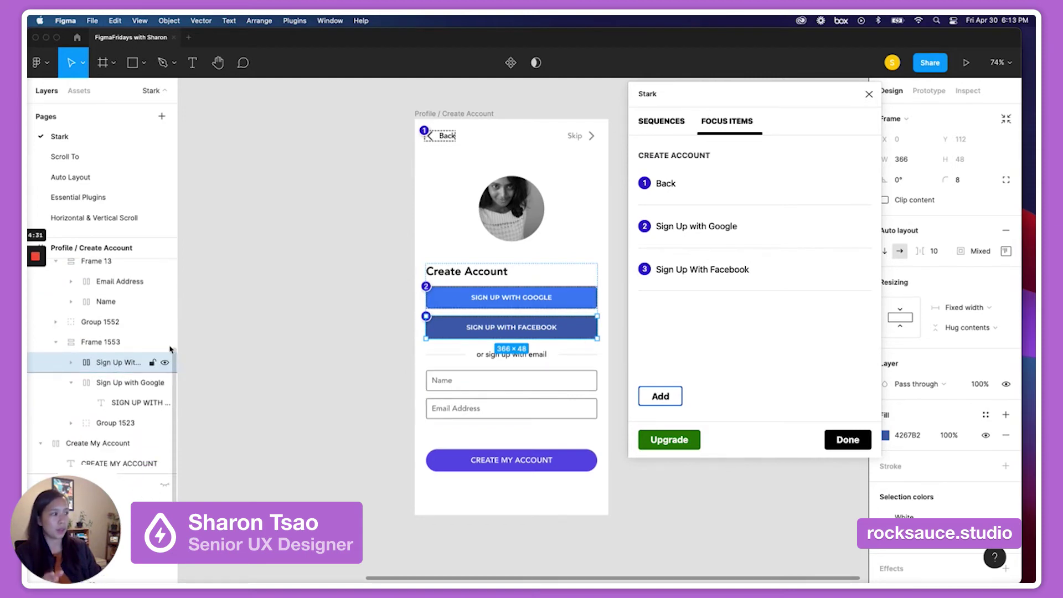
{"action": "mouse_move", "coordinate": [731, 226]}
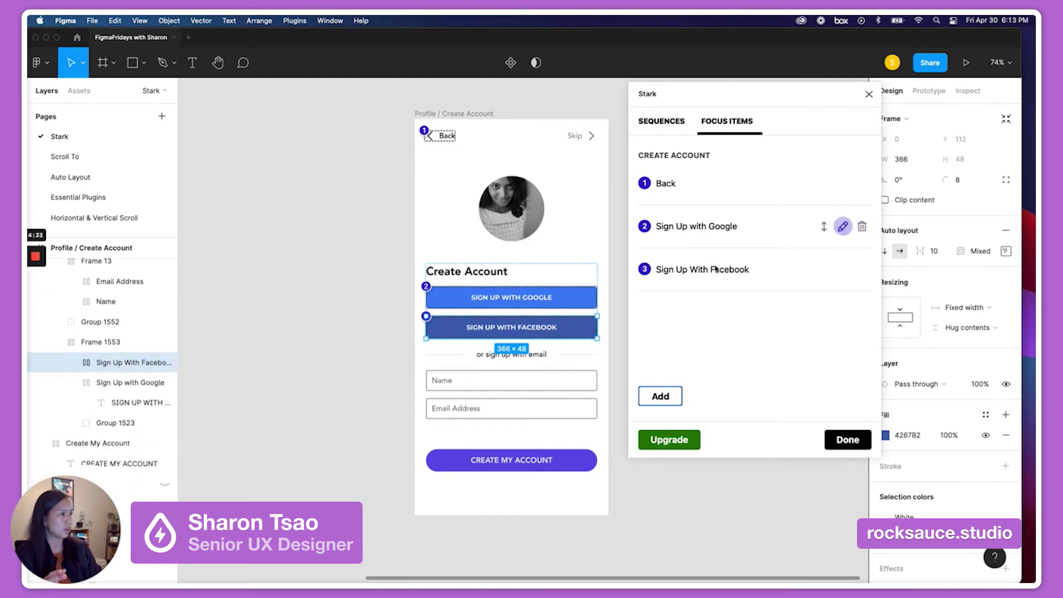
{"action": "double_click", "coordinate": [472, 380]}
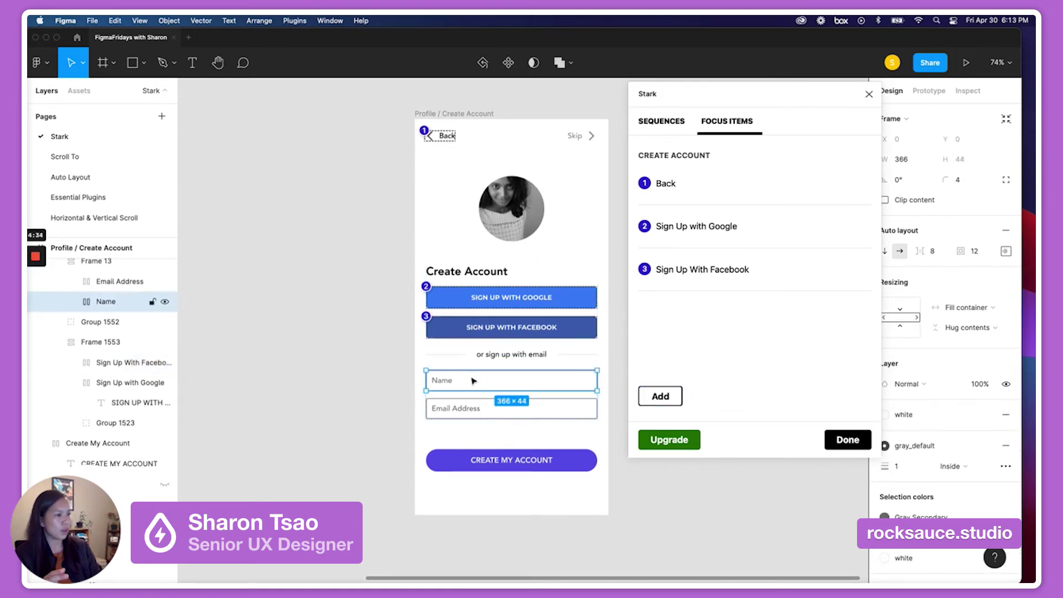
{"action": "left_click", "coordinate": [668, 399]}
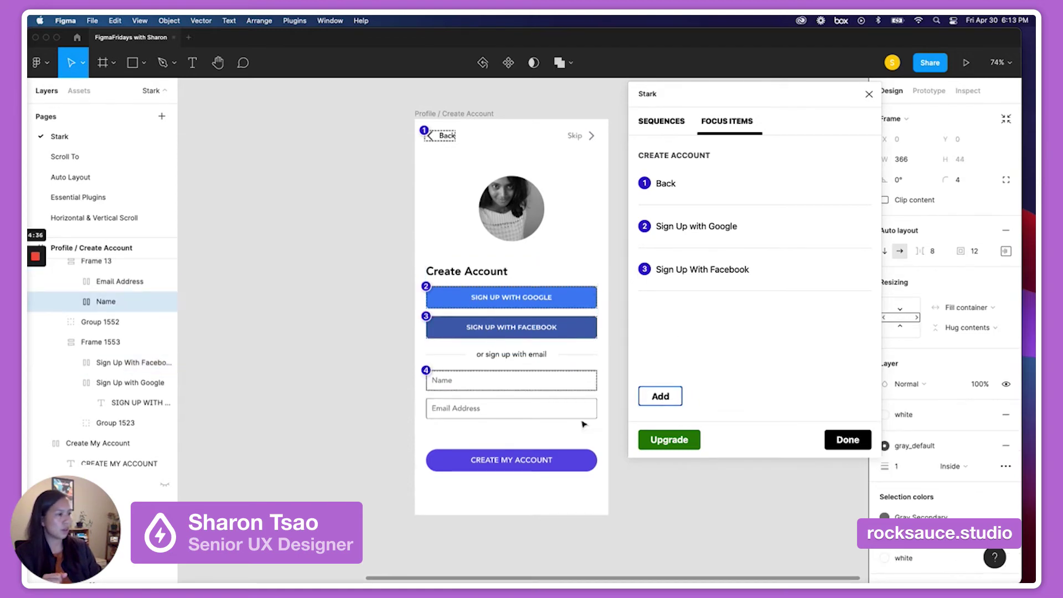
{"action": "left_click", "coordinate": [459, 413]}
{"action": "left_click", "coordinate": [661, 396]}
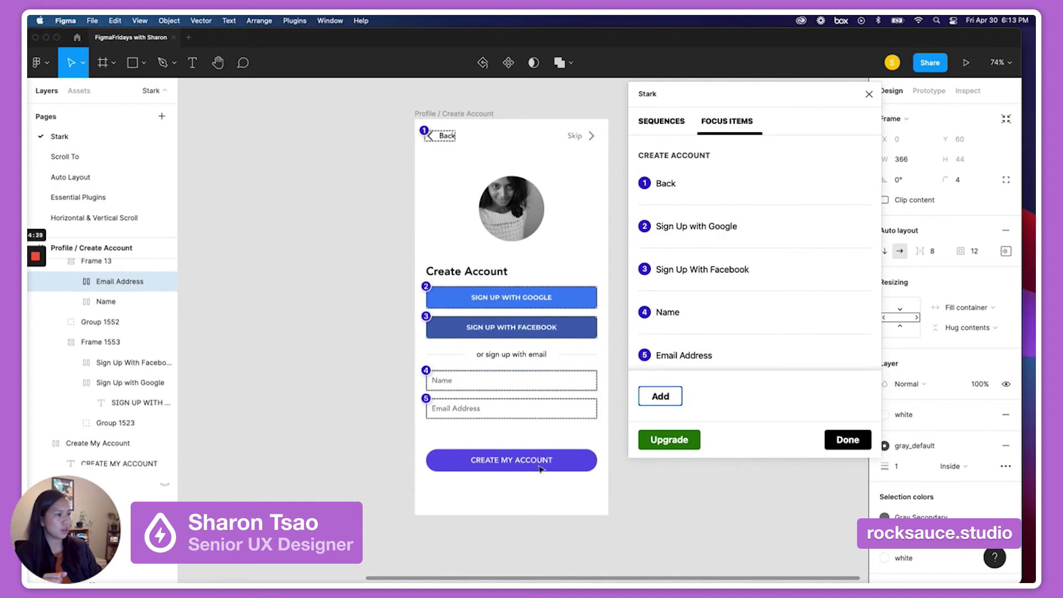
{"action": "left_click", "coordinate": [537, 468]}
{"action": "left_click", "coordinate": [661, 396]}
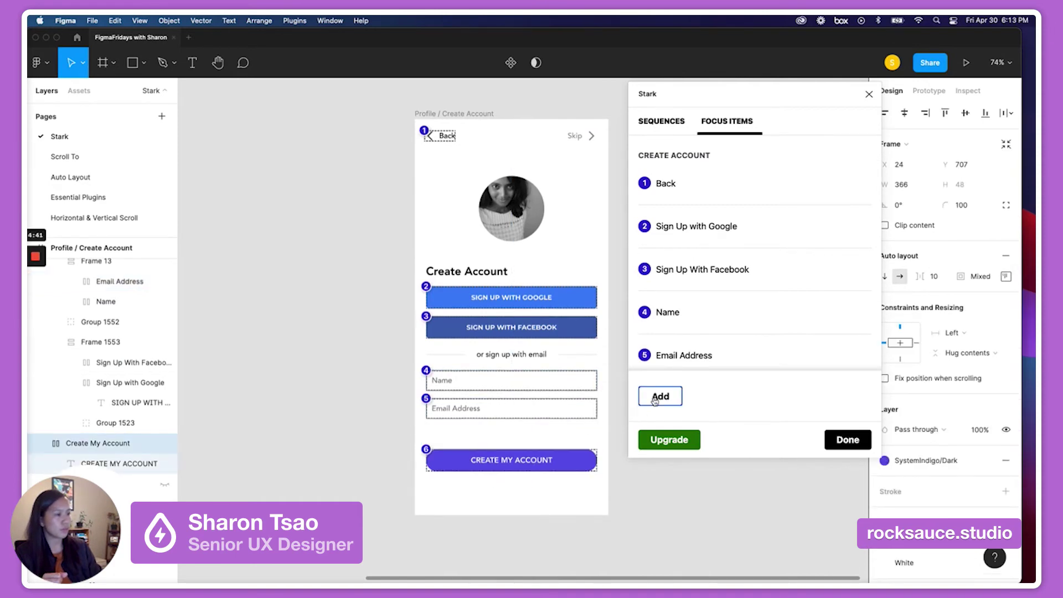
- Add the Skip link as a seventh focus item and rename it 'Skip'
{"action": "left_click", "coordinate": [582, 137]}
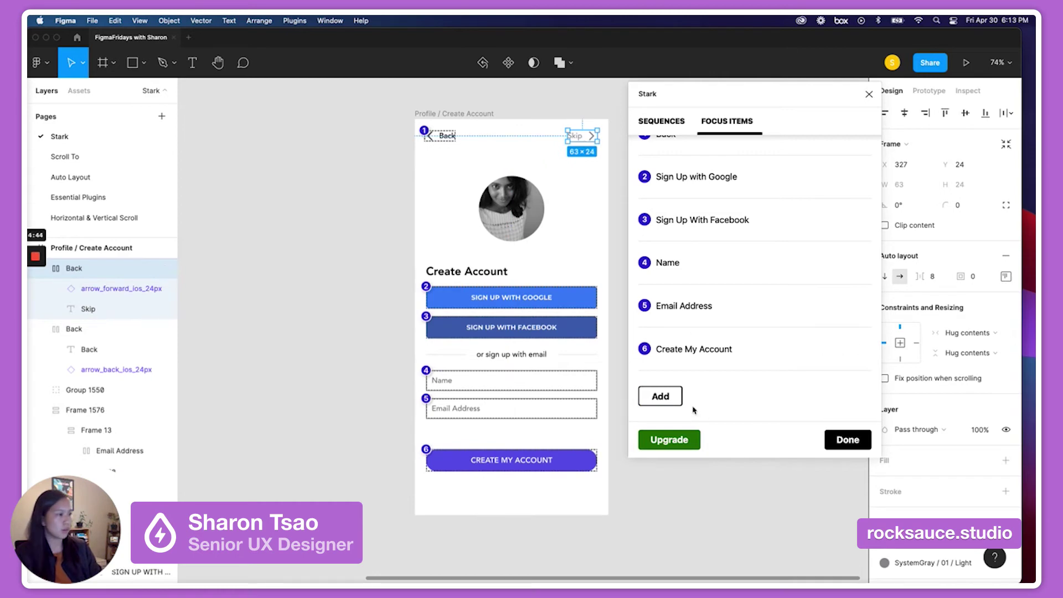
{"action": "left_click", "coordinate": [665, 399]}
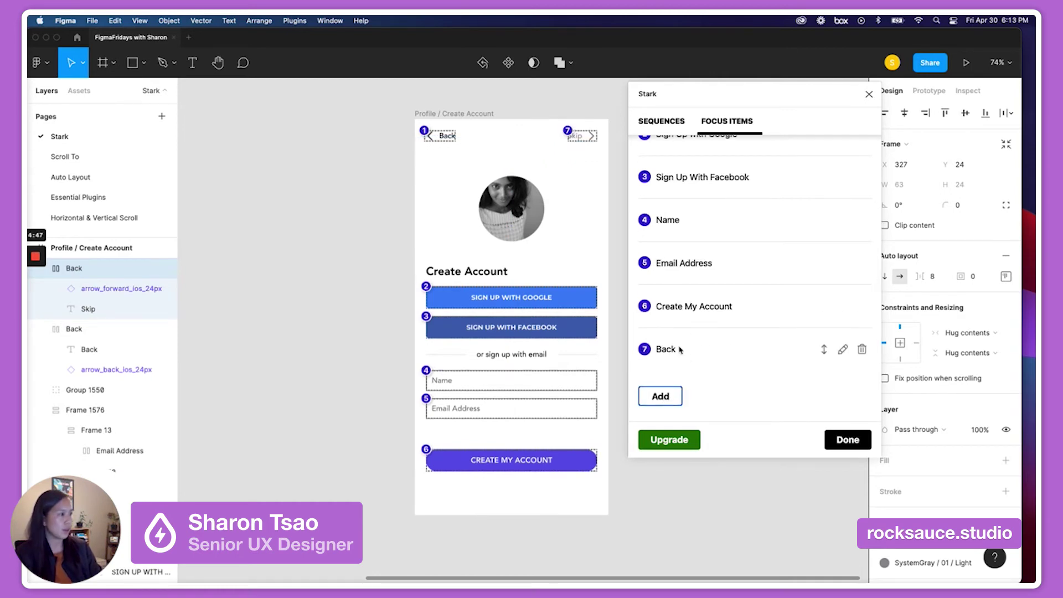
{"action": "mouse_move", "coordinate": [748, 350]}
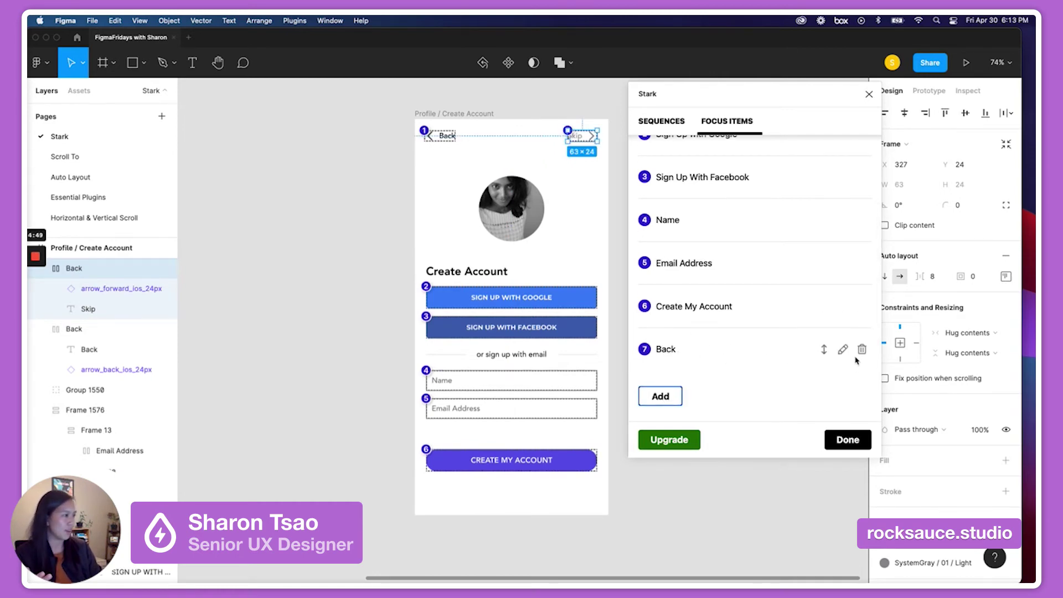
{"action": "left_click", "coordinate": [844, 350]}
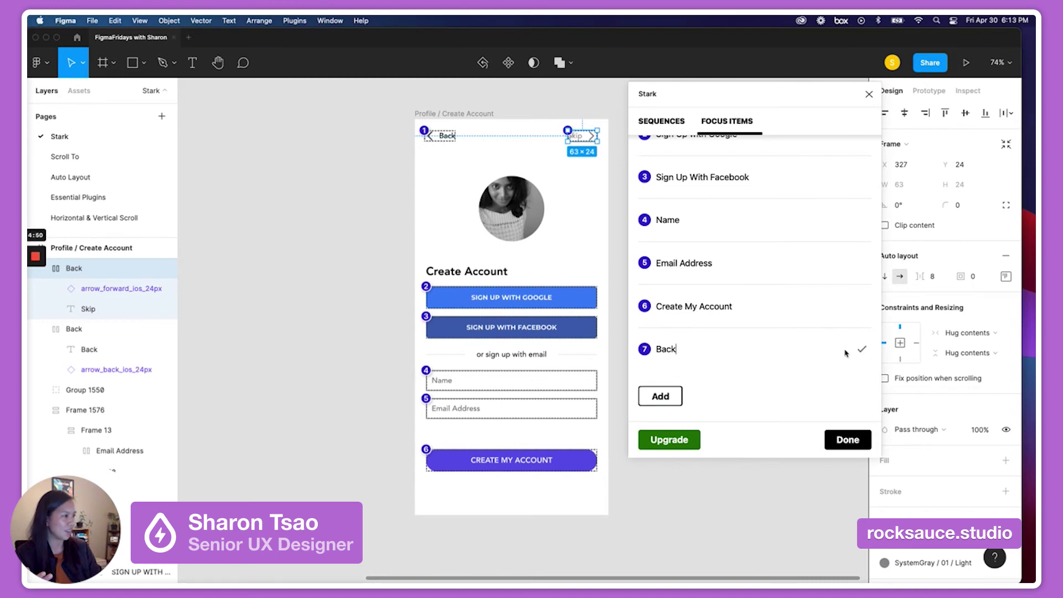
{"action": "double_click", "coordinate": [681, 346]}
{"action": "type", "text": "Skip"}
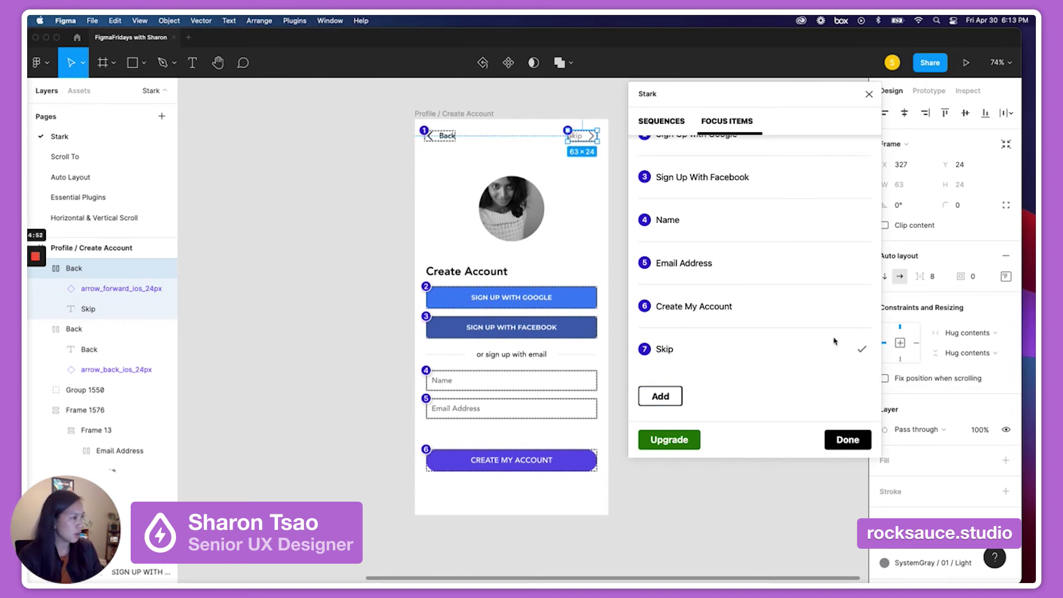
{"action": "left_click", "coordinate": [862, 349]}
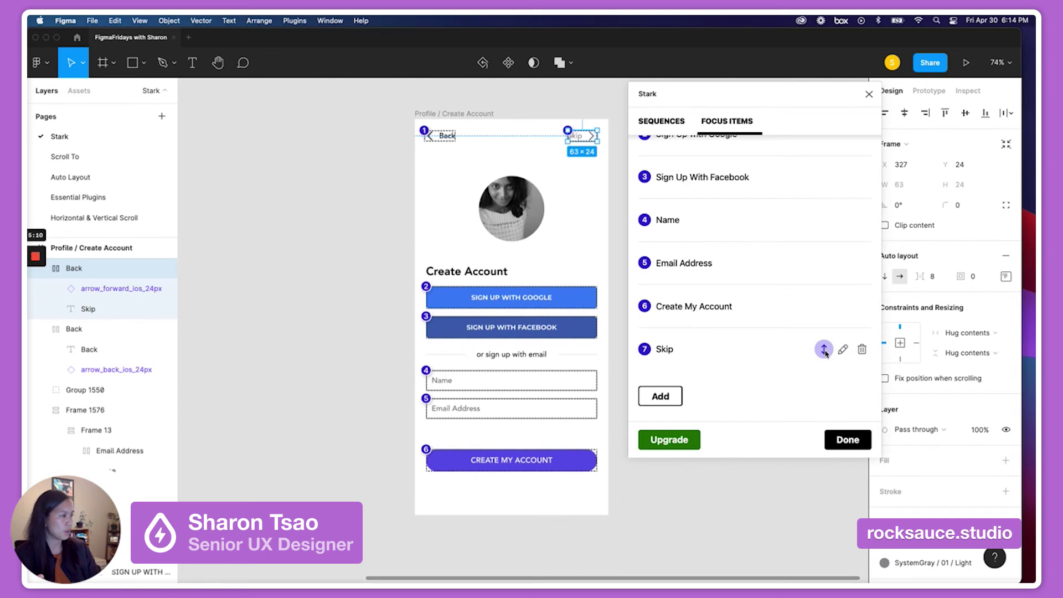
- Drag Skip up the focus order into second place, right after Back
{"action": "left_click_drag", "start_coordinate": [823, 348], "coordinate": [811, 171]}
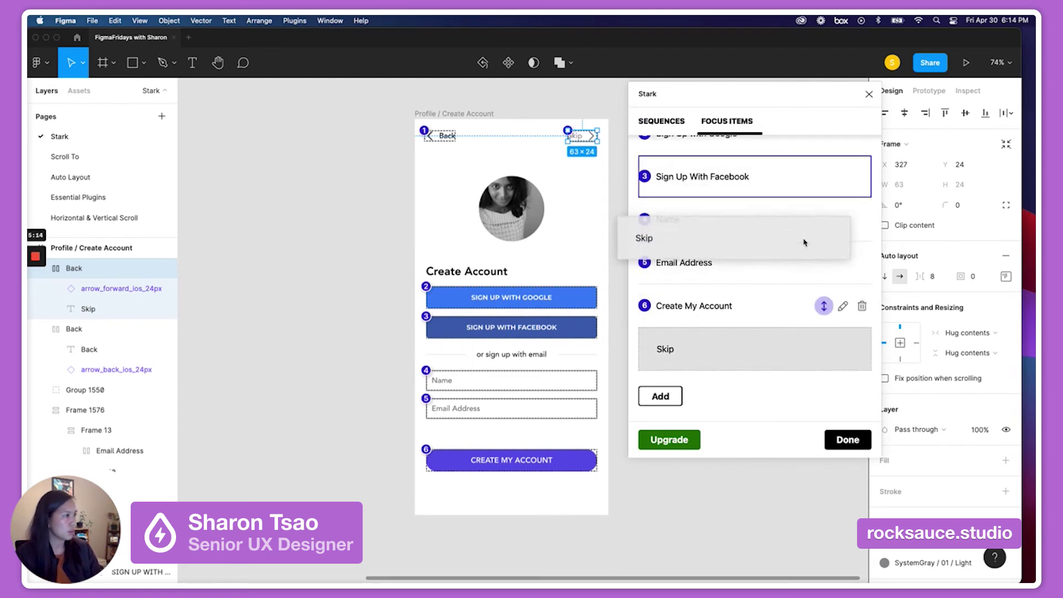
{"action": "left_click_drag", "start_coordinate": [811, 170], "coordinate": [804, 242]}
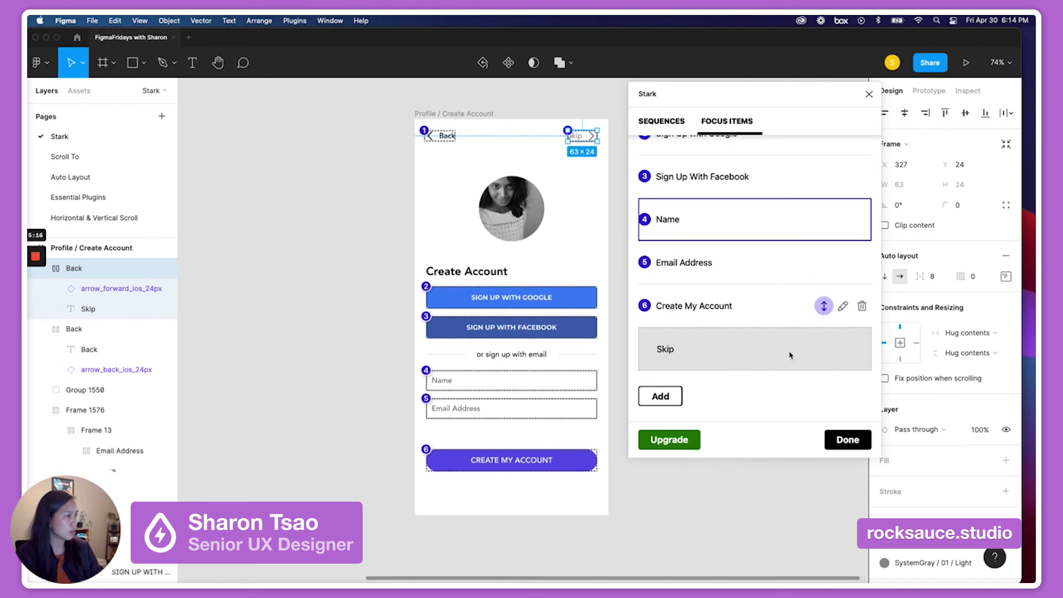
{"action": "left_click_drag", "start_coordinate": [819, 319], "coordinate": [821, 349]}
{"action": "scroll", "coordinate": [802, 291], "scroll_direction": "up", "scroll_amount": 1}
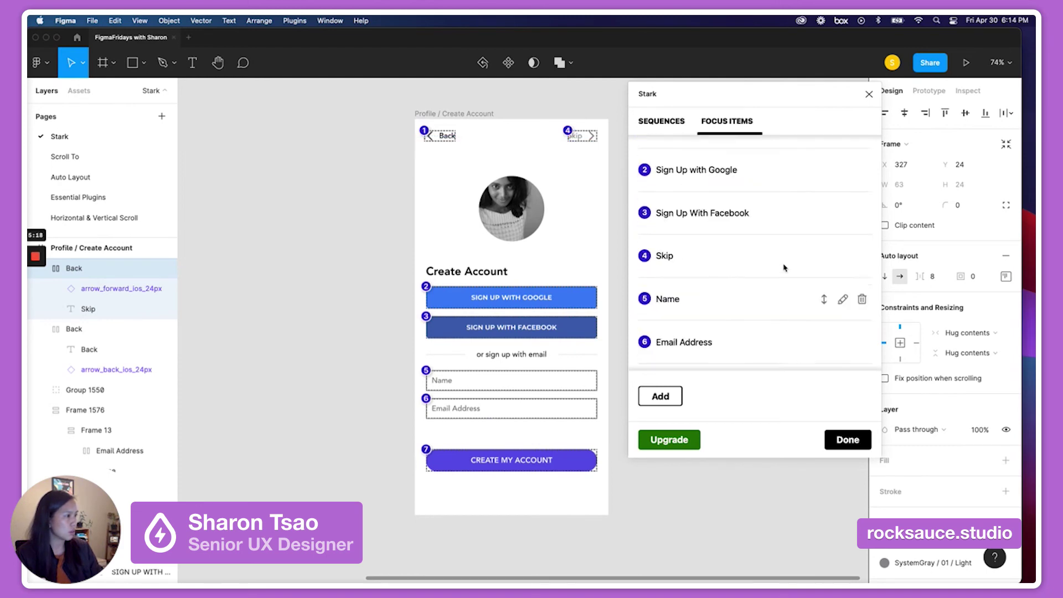
{"action": "scroll", "coordinate": [830, 300], "scroll_direction": "up", "scroll_amount": 2}
{"action": "left_click_drag", "start_coordinate": [824, 313], "coordinate": [821, 230]}
- Close the Stark panel, leaving on-canvas markers numbered from Back to Create My Account
{"action": "left_click", "coordinate": [849, 441]}
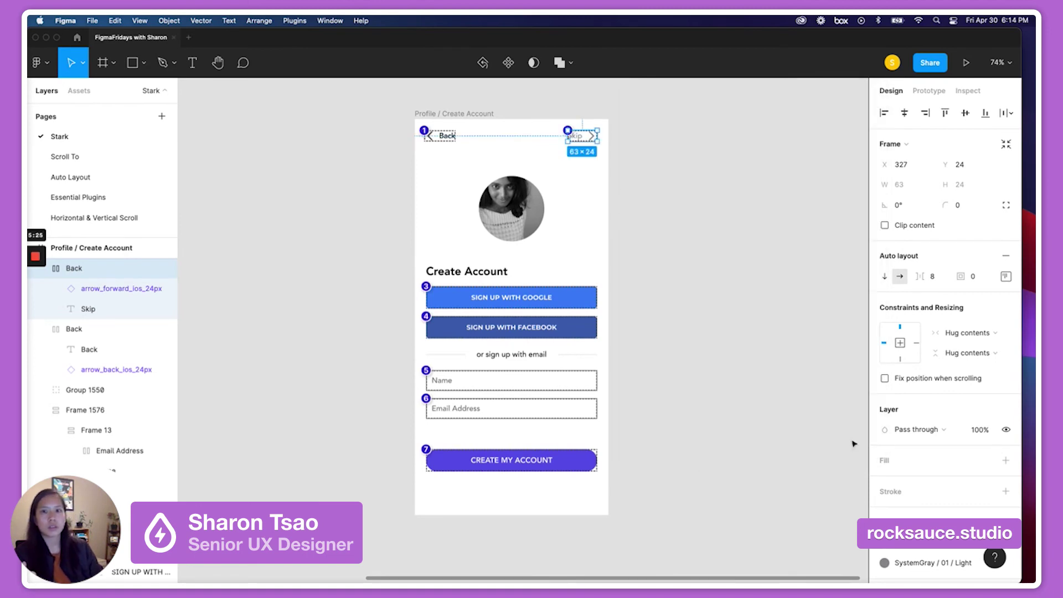